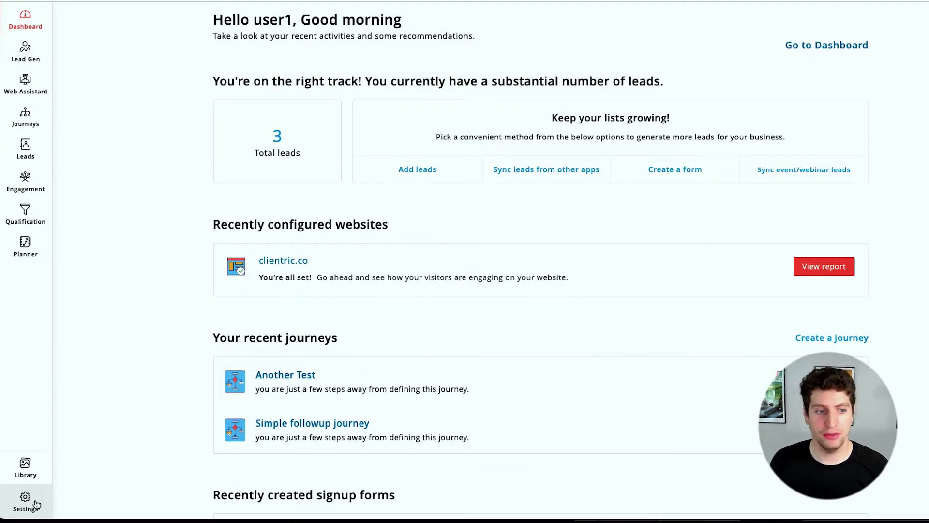
# Open the Header and footer theme settings and compare Other user themes with My themes.
pyautogui.click(34, 506)
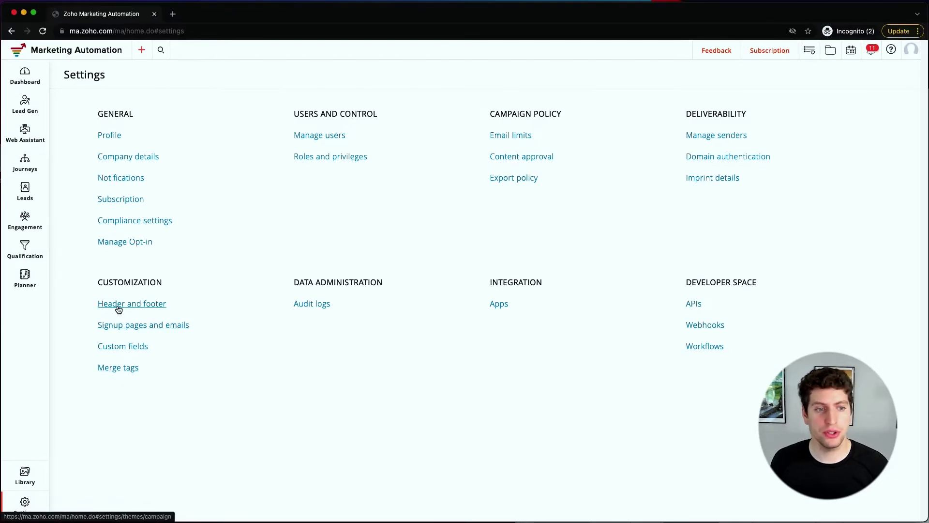
pyautogui.click(119, 307)
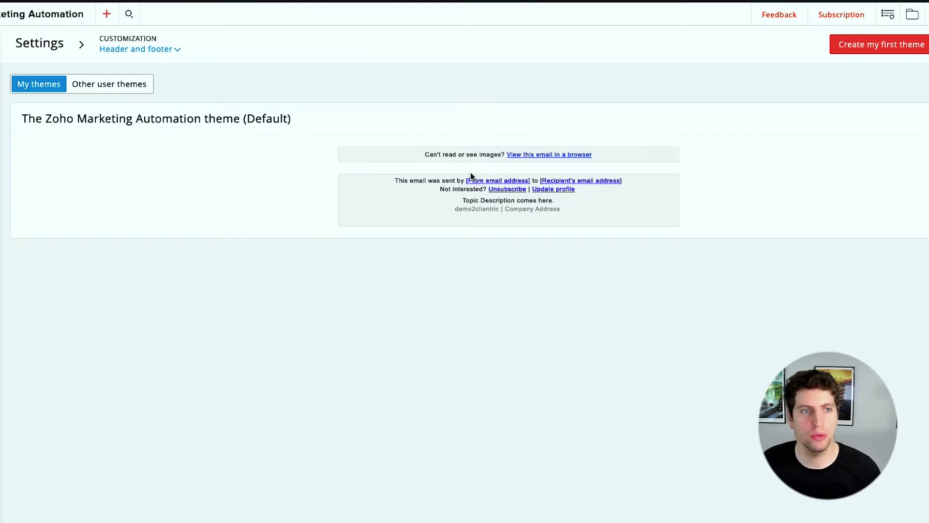
pyautogui.click(100, 92)
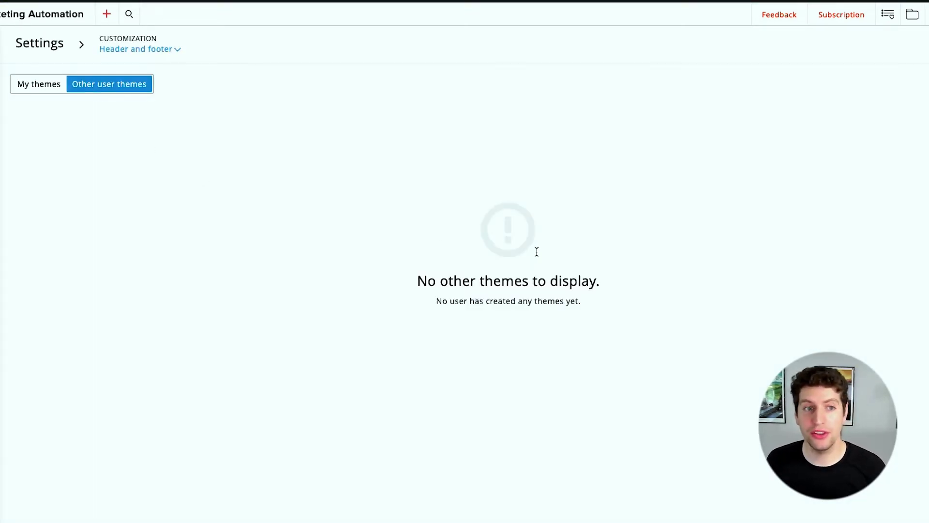
pyautogui.click(39, 84)
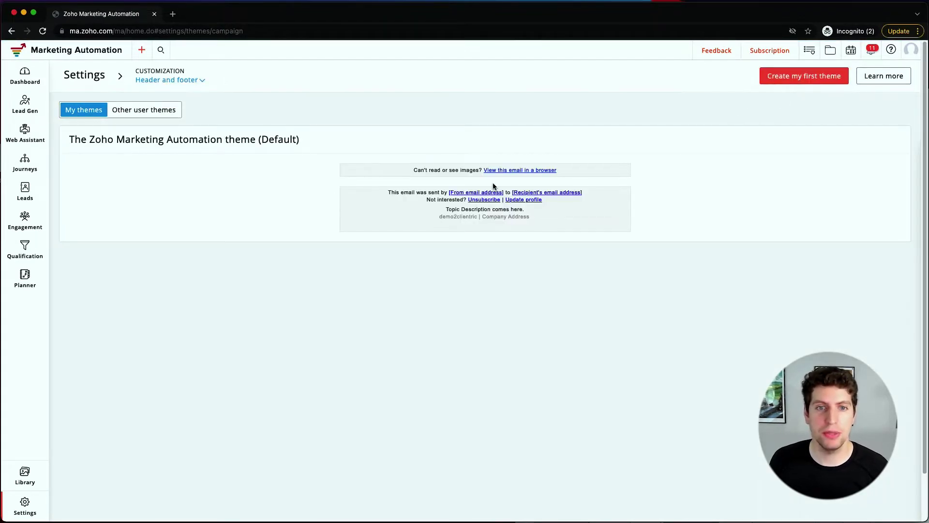
# Start a first custom theme and scroll through its header and footer template choices.
pyautogui.click(793, 84)
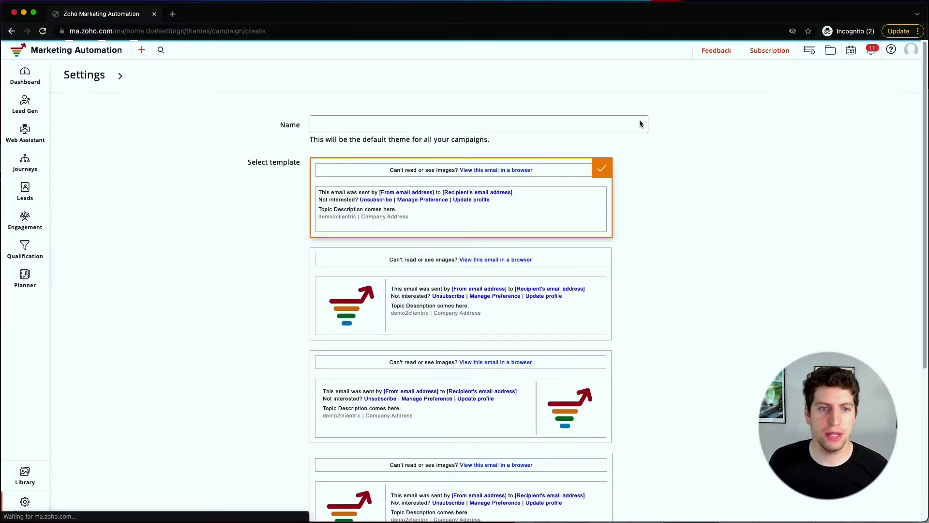
pyautogui.scroll(-5, 395, 235)
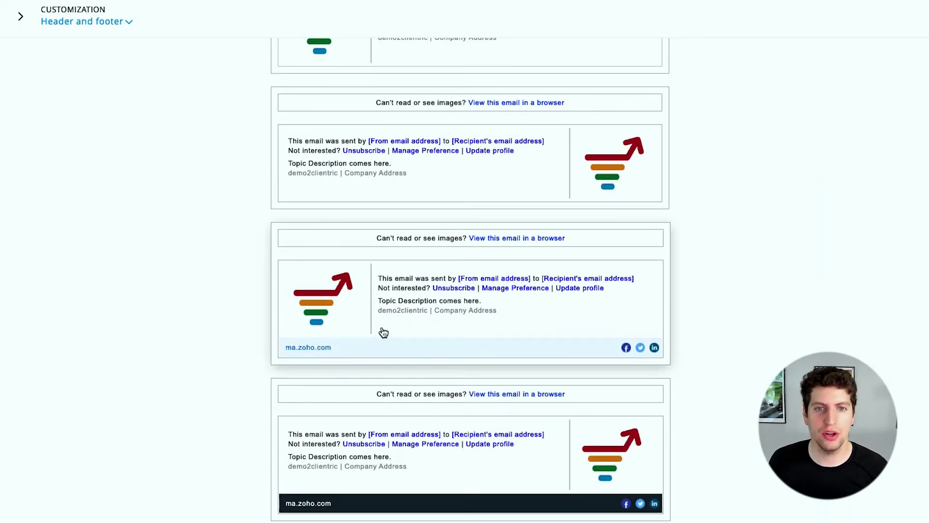
pyautogui.scroll(6, 379, 332)
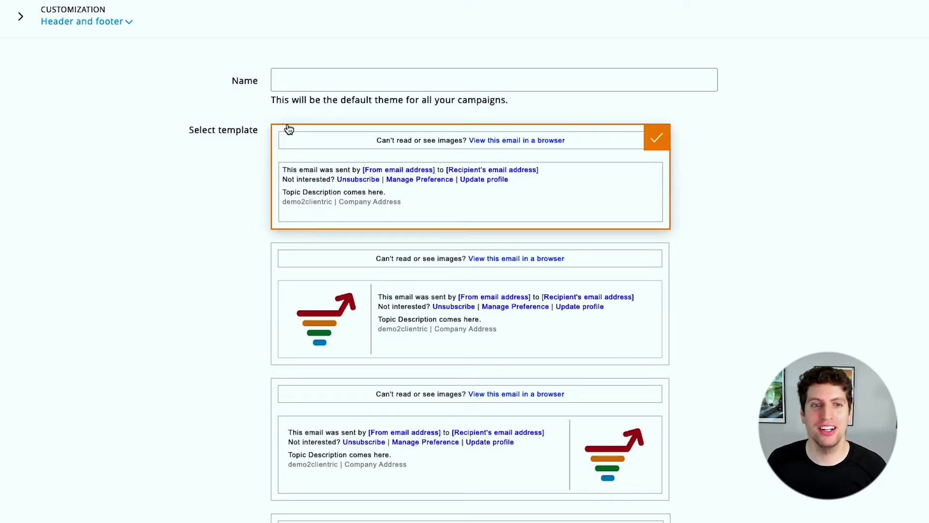
pyautogui.scroll(-2, 439, 214)
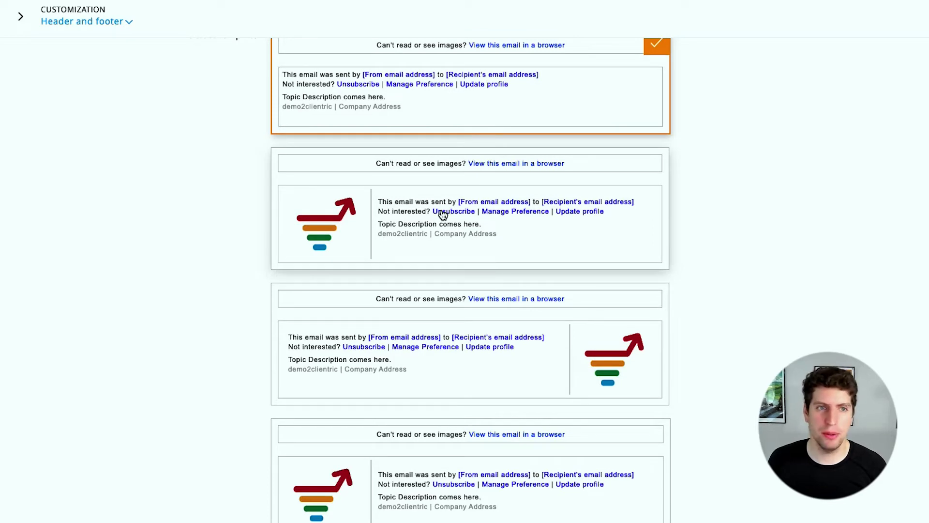
pyautogui.scroll(2, 316, 231)
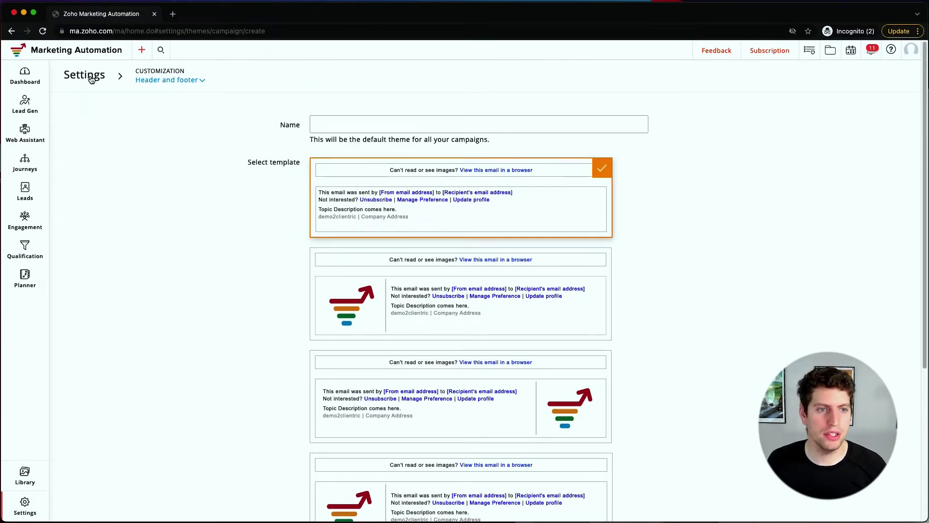
# In Signup pages and emails, read the Update Profile landing page and confirmation page messages.
pyautogui.click(91, 79)
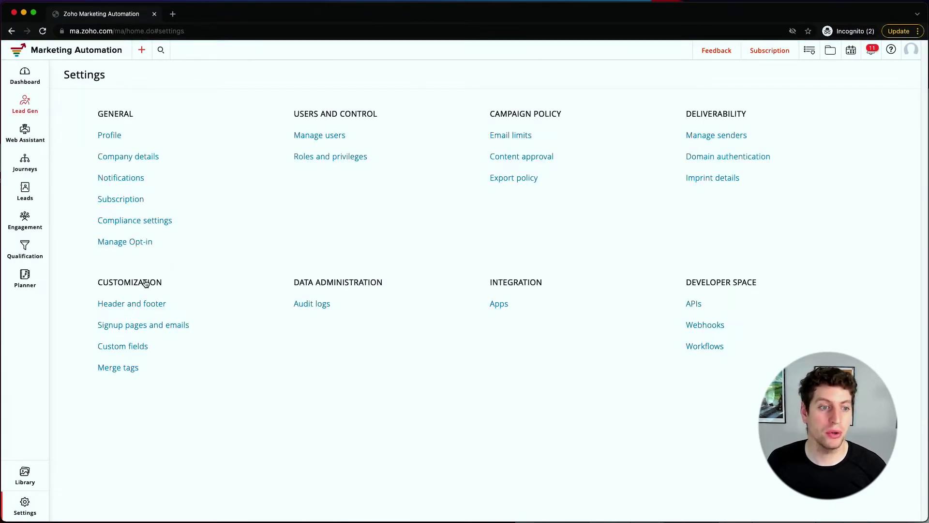
pyautogui.click(120, 327)
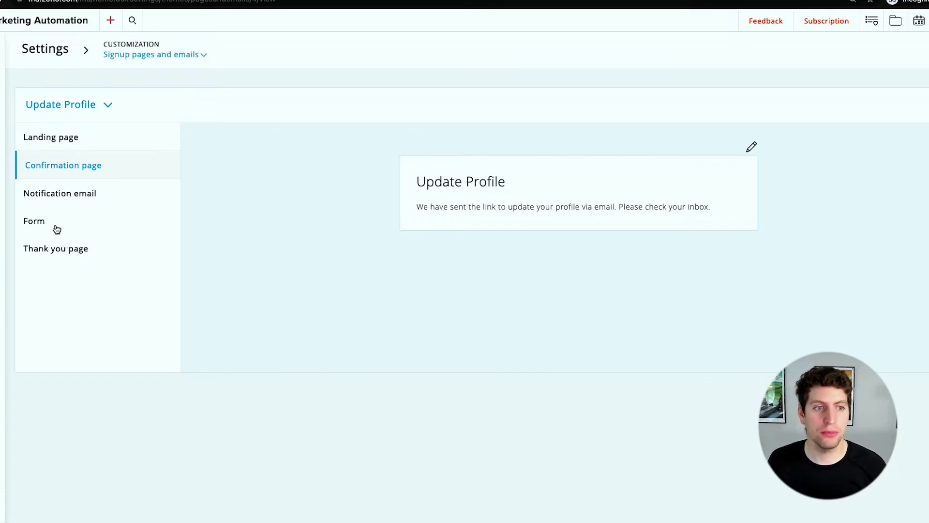
pyautogui.click(61, 144)
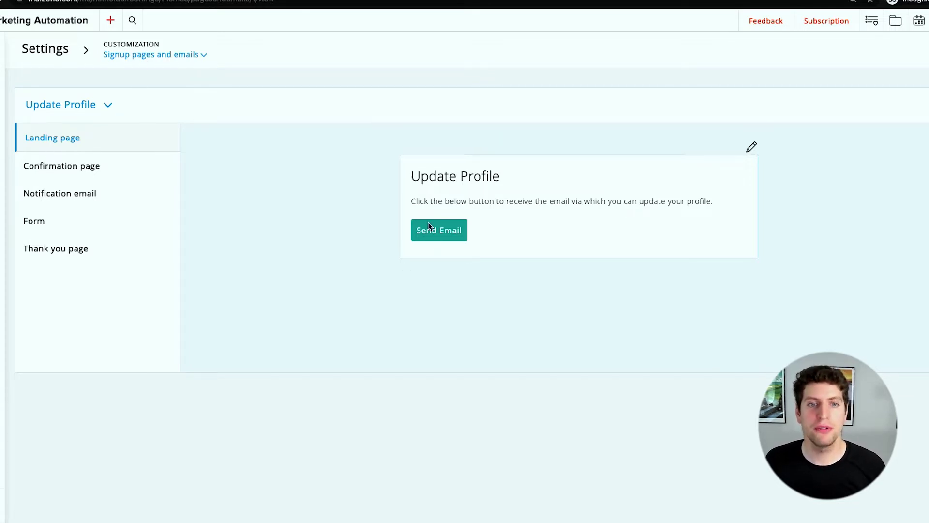
pyautogui.moveTo(421, 176); pyautogui.dragTo(443, 203)
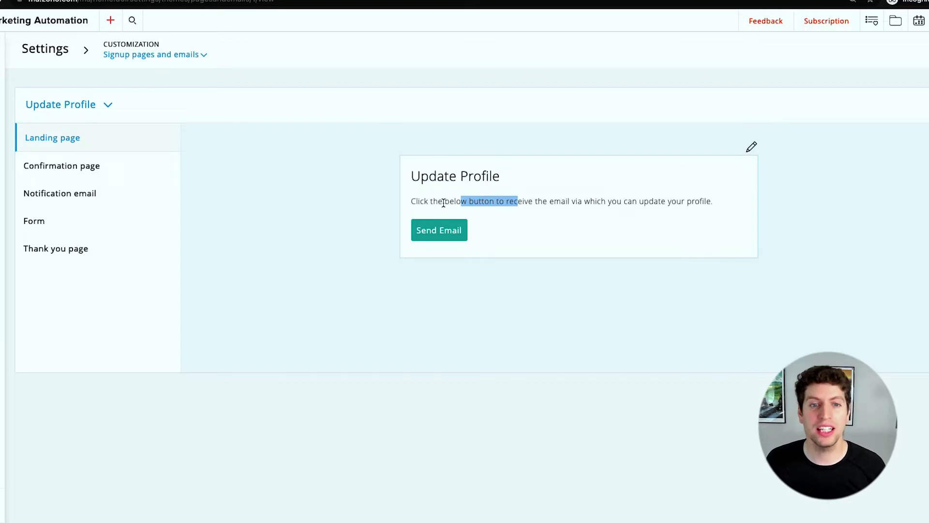
pyautogui.moveTo(713, 202); pyautogui.dragTo(602, 204)
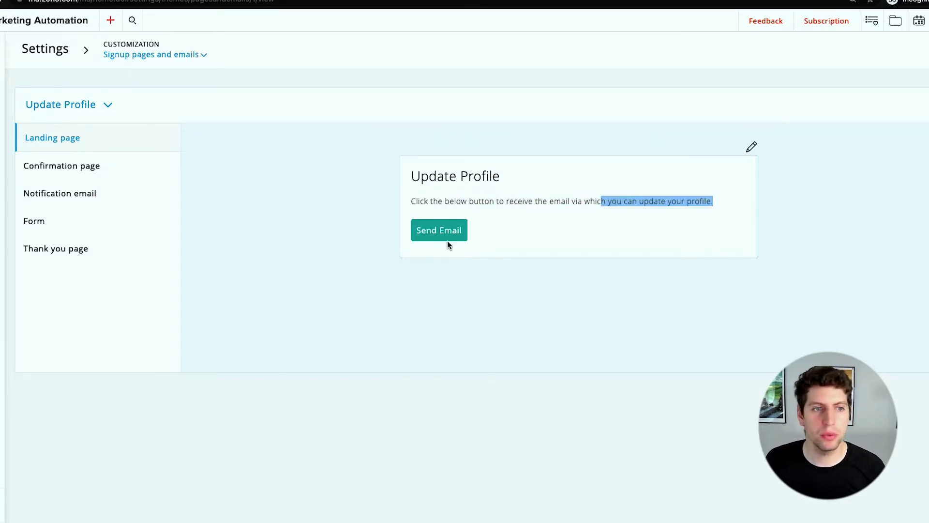
pyautogui.click(95, 171)
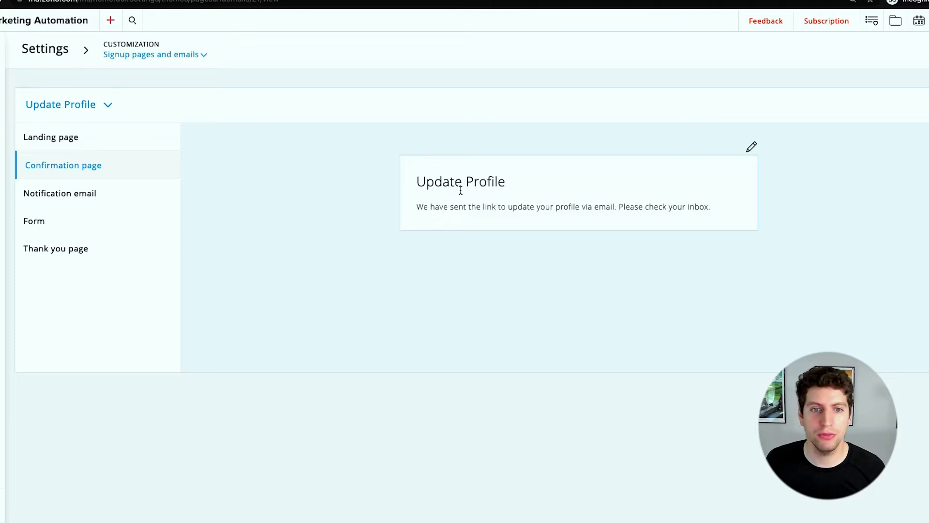
pyautogui.moveTo(497, 207); pyautogui.dragTo(609, 205)
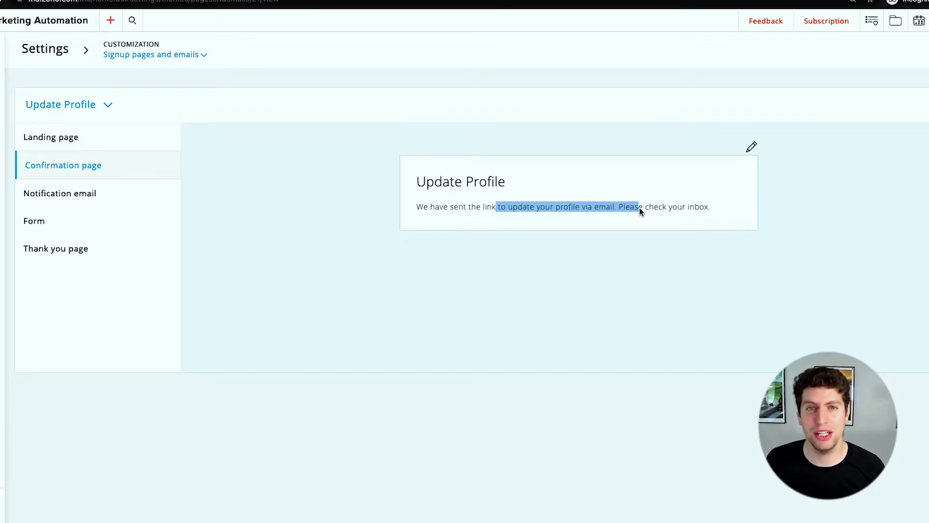
# Preview the Update Profile notification email, then the form with Lead Email, First and Last Name.
pyautogui.click(78, 200)
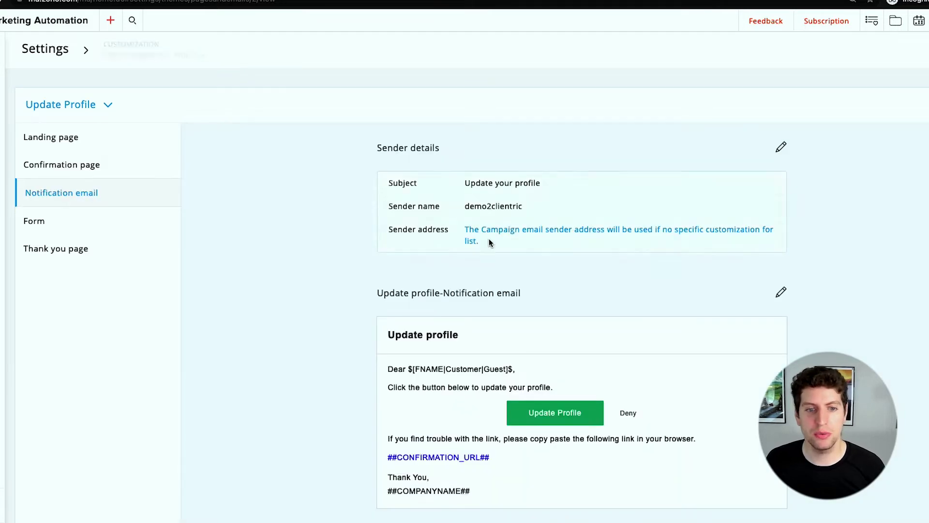
pyautogui.scroll(-1, 549, 280)
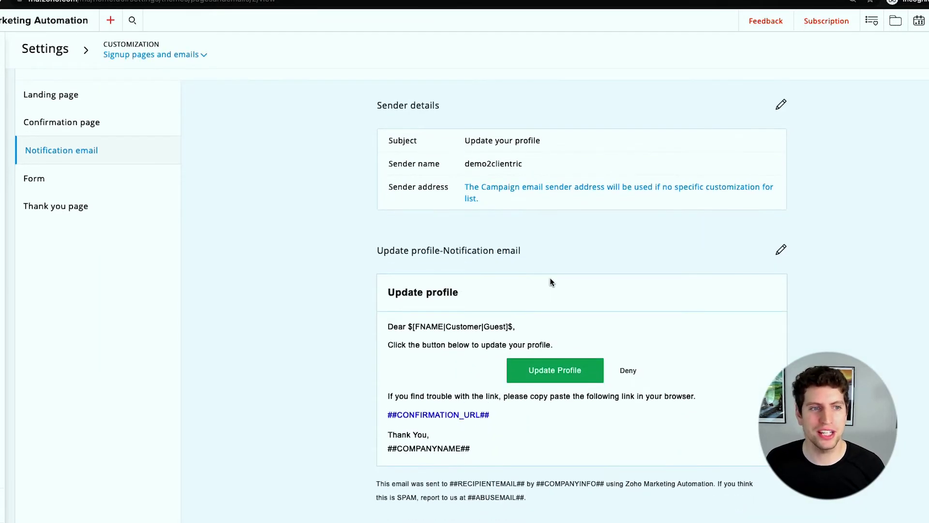
pyautogui.scroll(1, 549, 279)
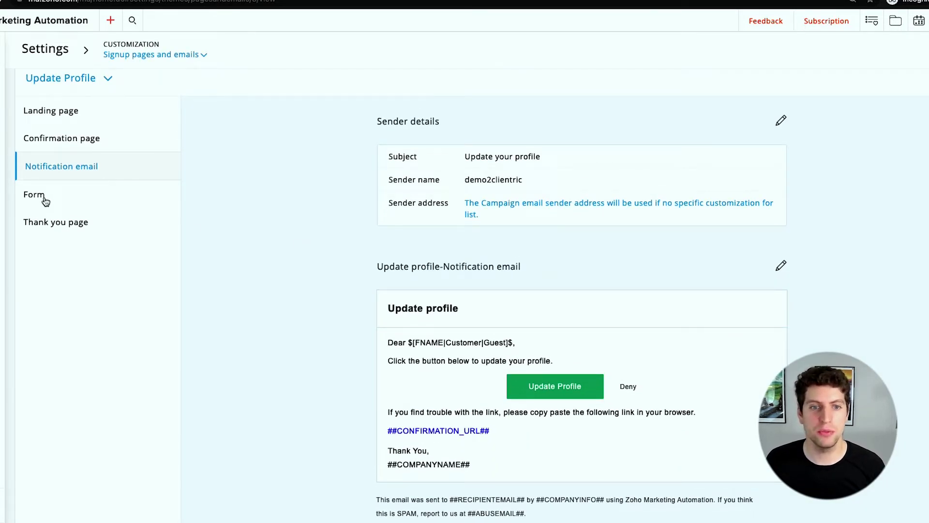
pyautogui.click(36, 194)
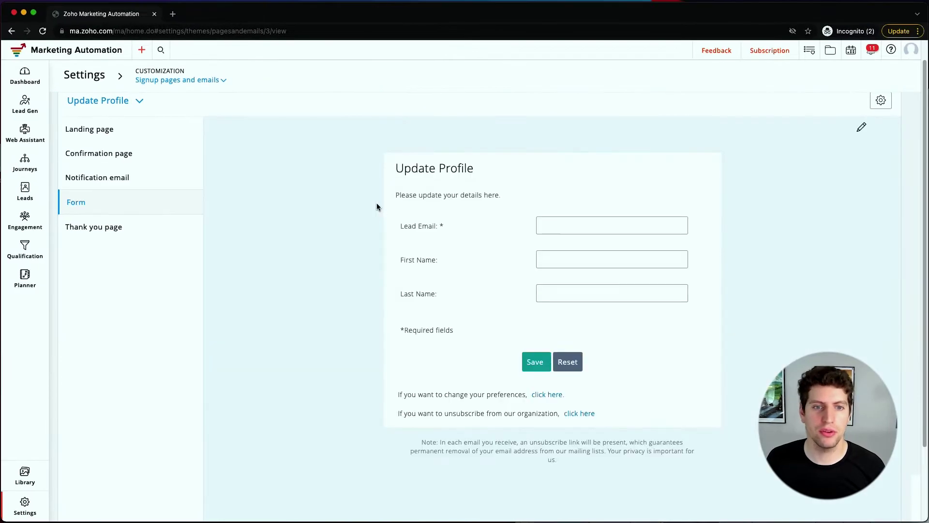
pyautogui.moveTo(424, 195); pyautogui.dragTo(492, 193)
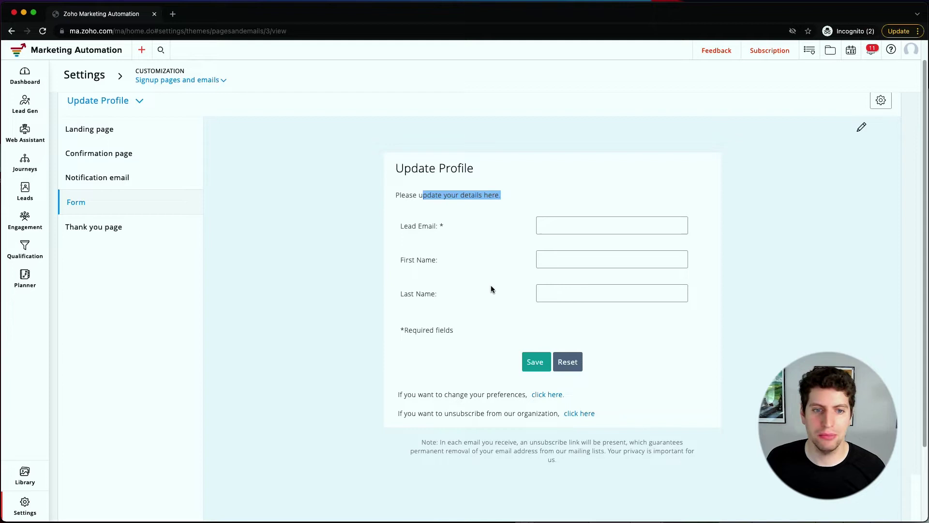
# Retitle the Update Profile form's Lead Email field to 'Email', save, and close the editor.
pyautogui.click(862, 128)
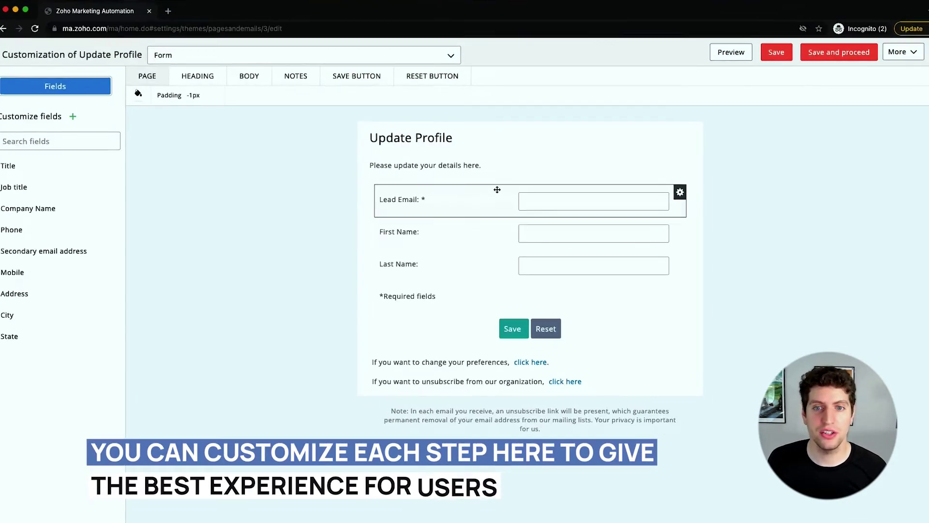
pyautogui.click(680, 192)
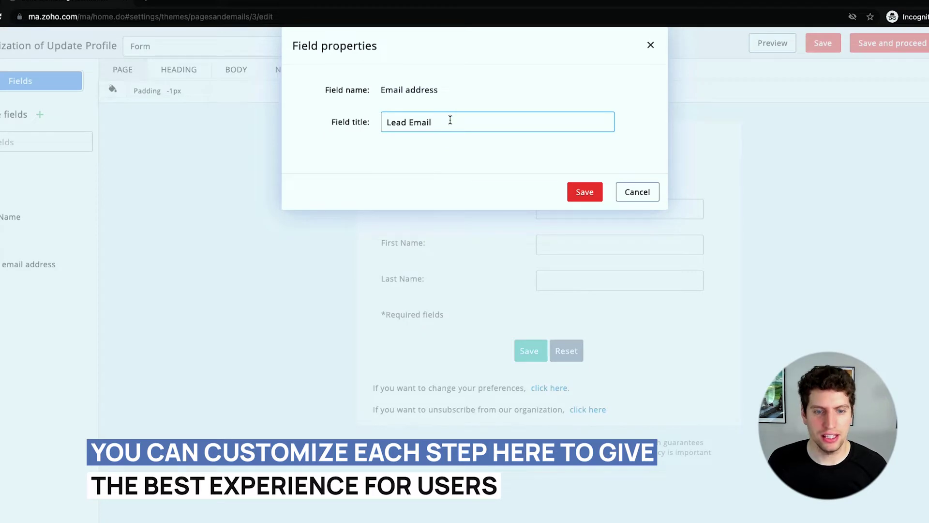
pyautogui.moveTo(451, 121); pyautogui.dragTo(345, 129)
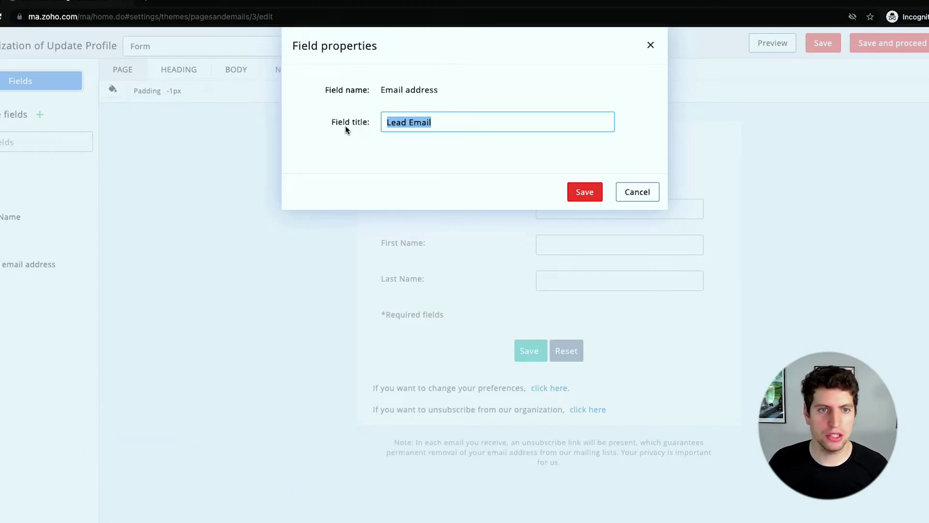
pyautogui.write('Email')
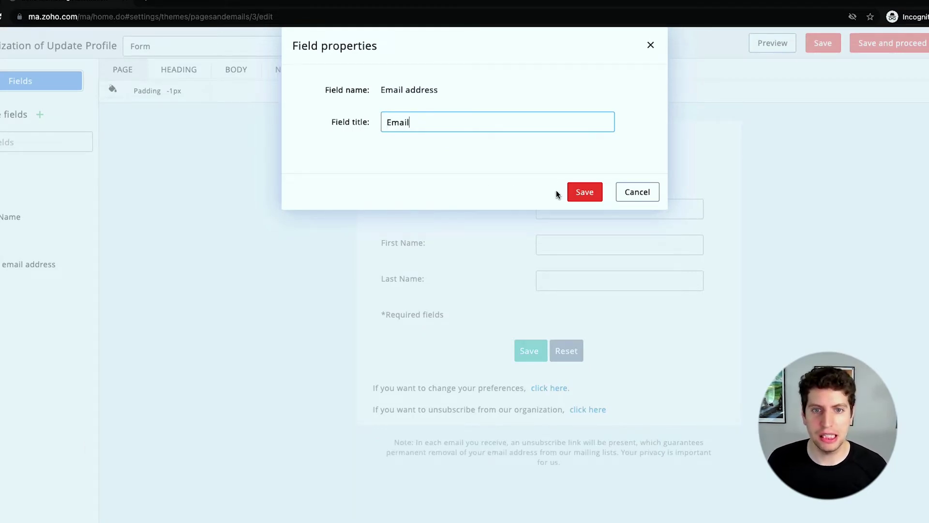
pyautogui.click(570, 192)
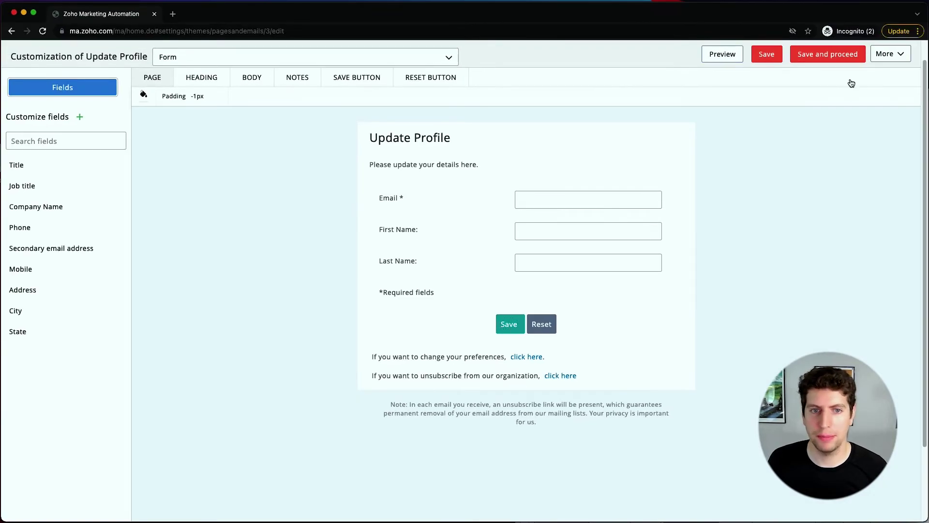
pyautogui.click(767, 56)
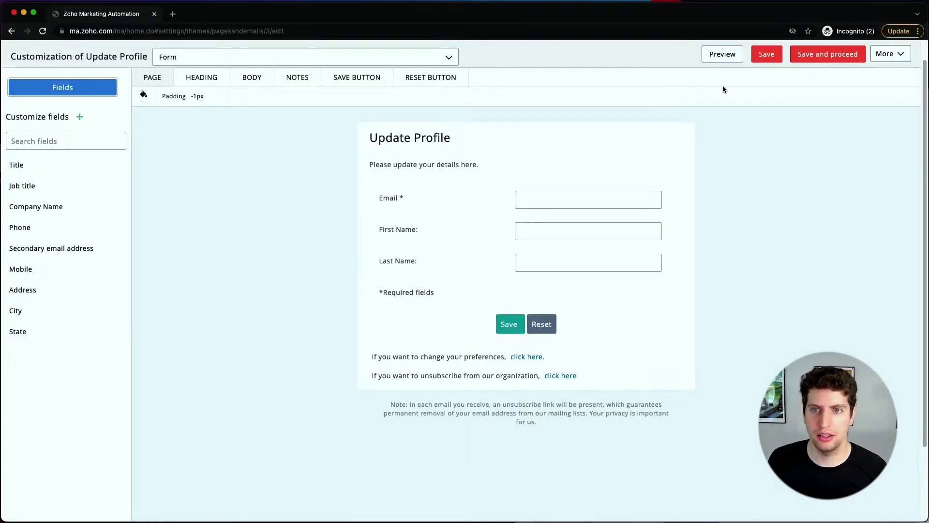
pyautogui.click(767, 56)
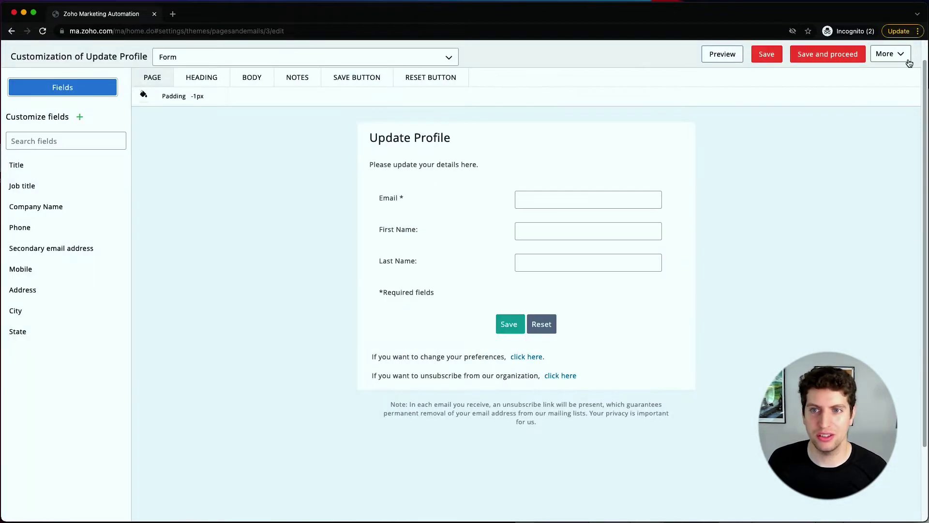
pyautogui.click(909, 60)
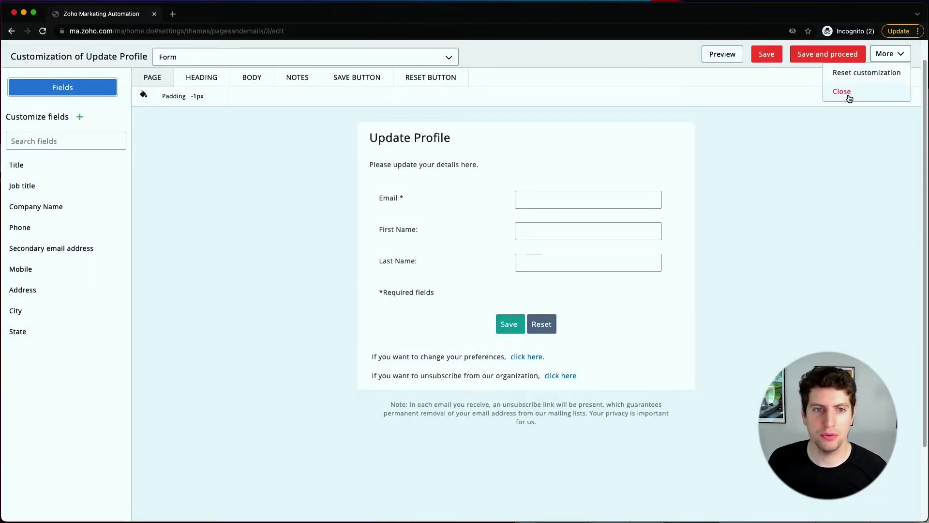
pyautogui.click(847, 91)
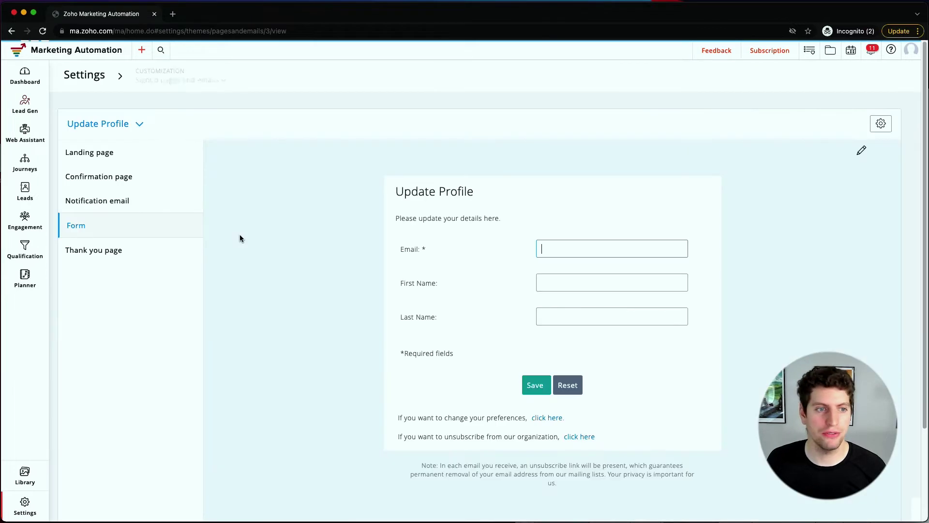
# Preview the Update Profile thank-you page showing 'Registration successful'.
pyautogui.click(109, 258)
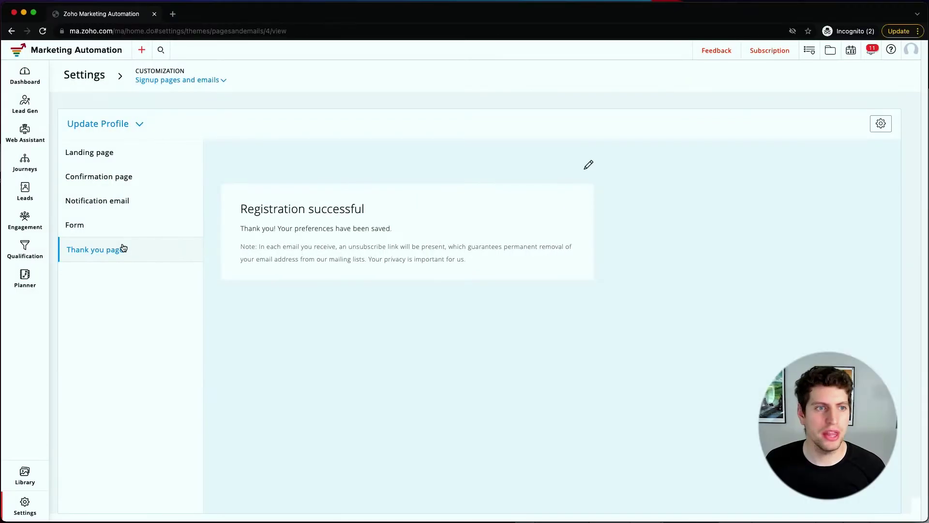
pyautogui.click(85, 76)
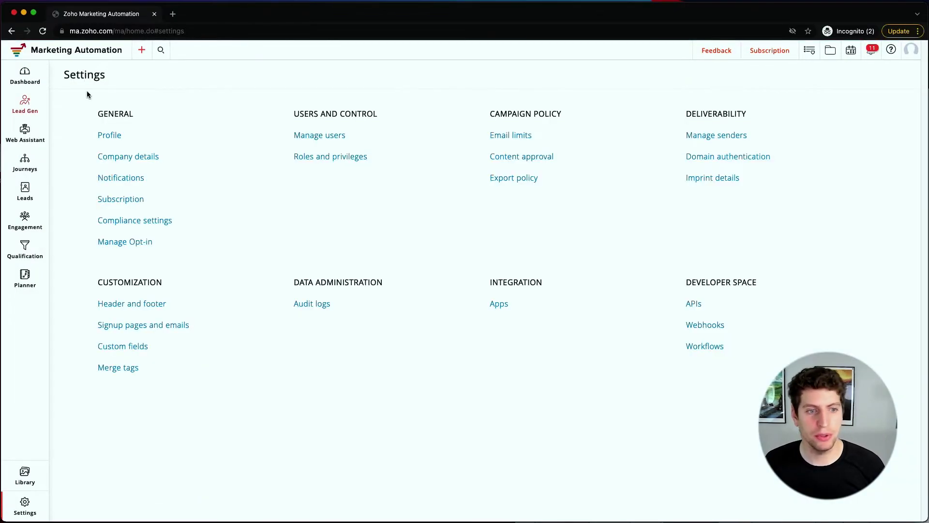
pyautogui.click(141, 352)
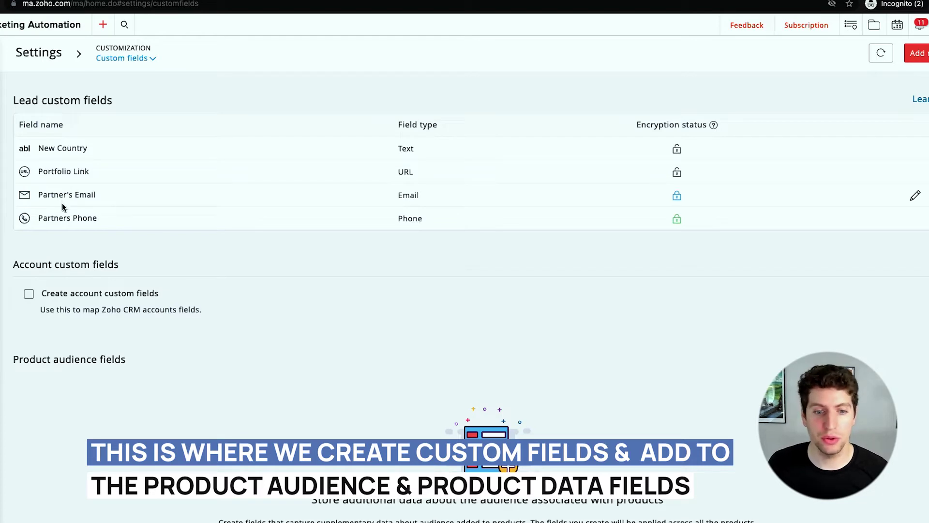
pyautogui.scroll(-3, 62, 208)
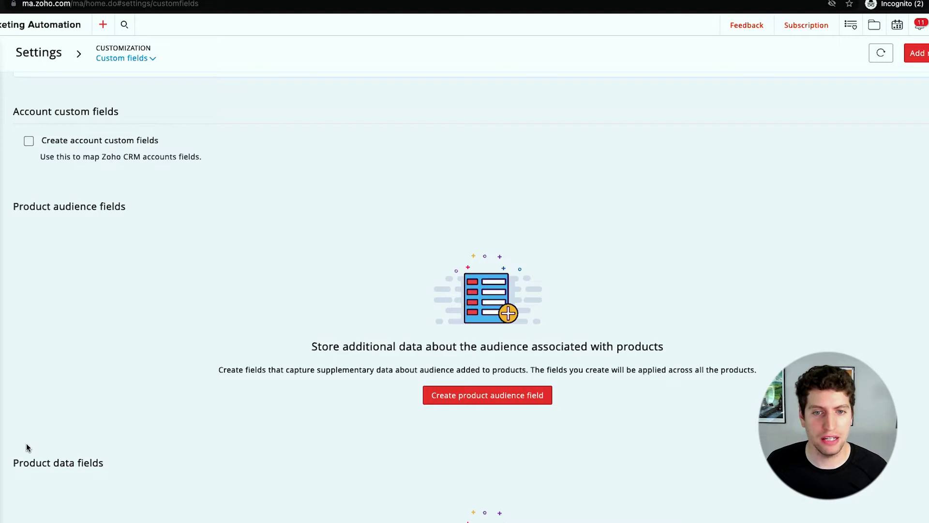
pyautogui.scroll(3, 143, 380)
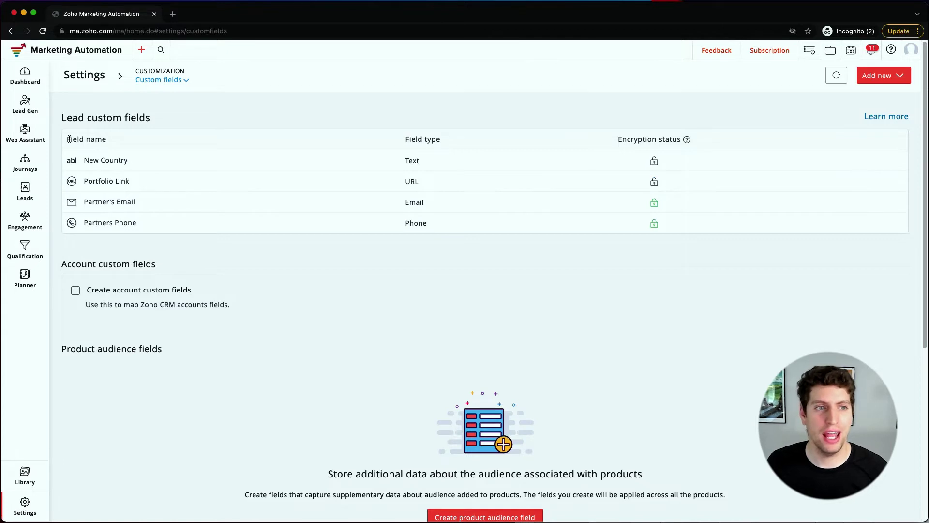
# Open Merge tags and browse the consent, lead detail, list info and social share tag groups.
pyautogui.click(81, 83)
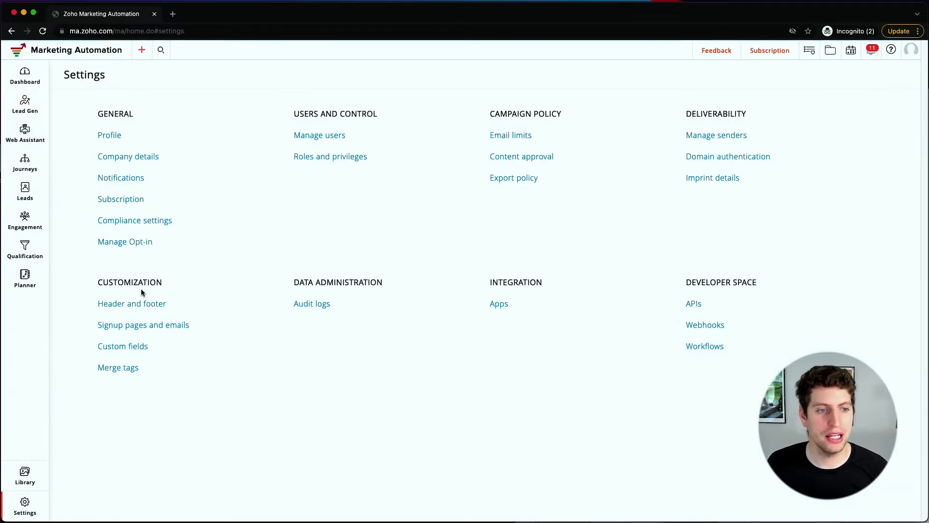
pyautogui.click(121, 367)
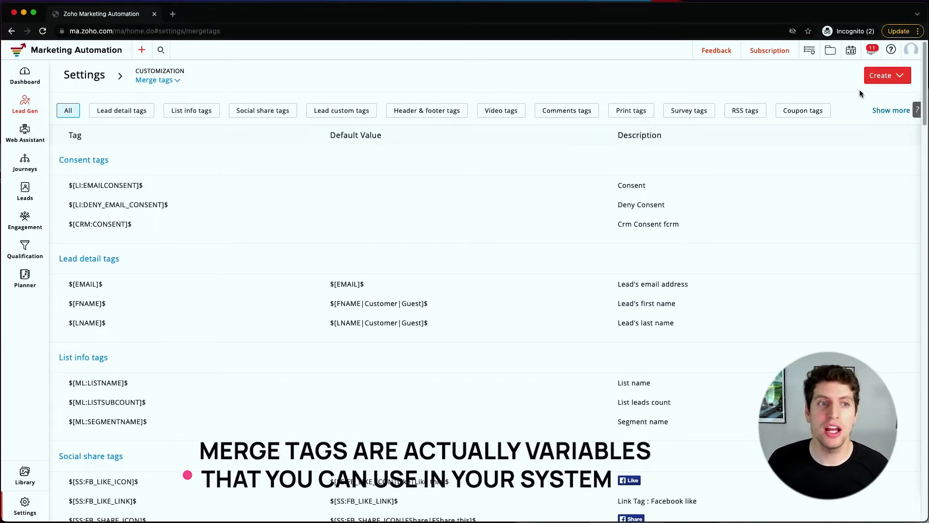
pyautogui.scroll(-8, 718, 180)
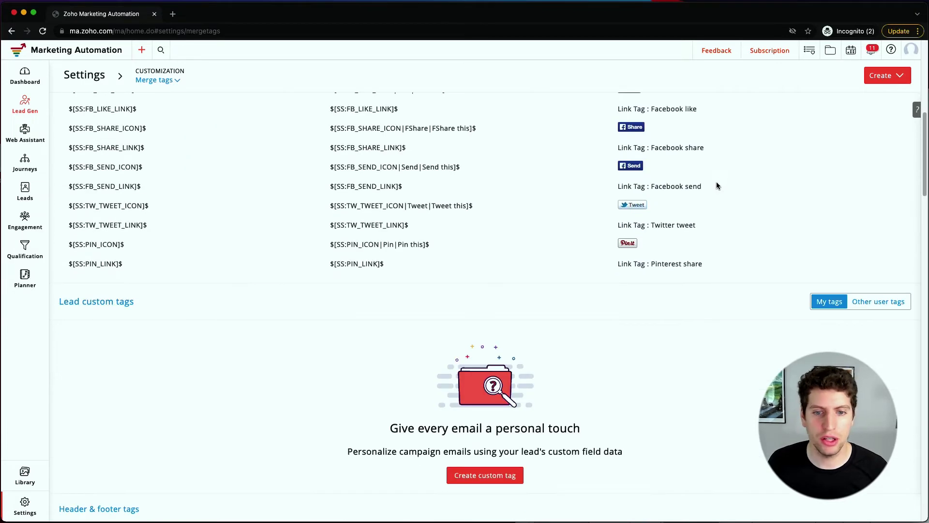
pyautogui.scroll(3, 716, 184)
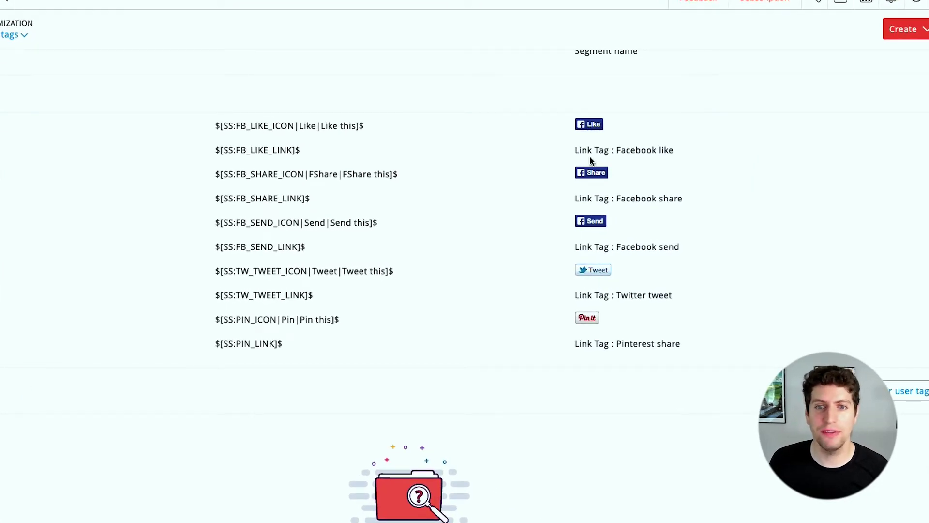
pyautogui.scroll(6, 604, 295)
pyautogui.scroll(-10, 604, 298)
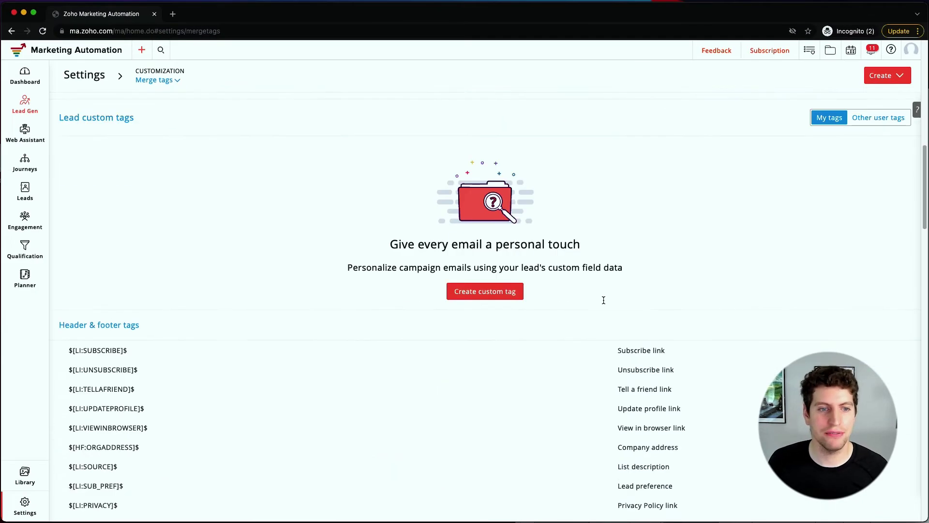
pyautogui.scroll(5, 603, 301)
pyautogui.scroll(-10, 603, 300)
pyautogui.scroll(1, 603, 300)
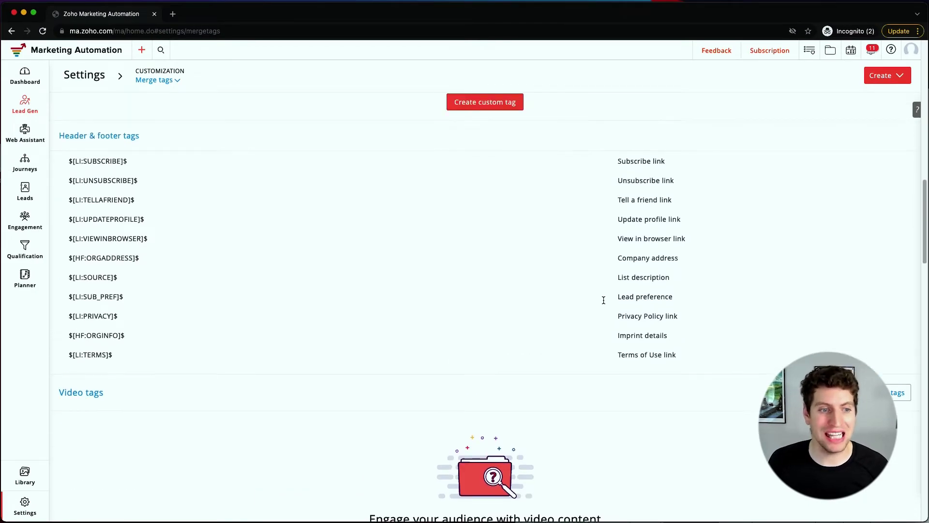
pyautogui.scroll(-8, 604, 301)
pyautogui.scroll(2, 604, 299)
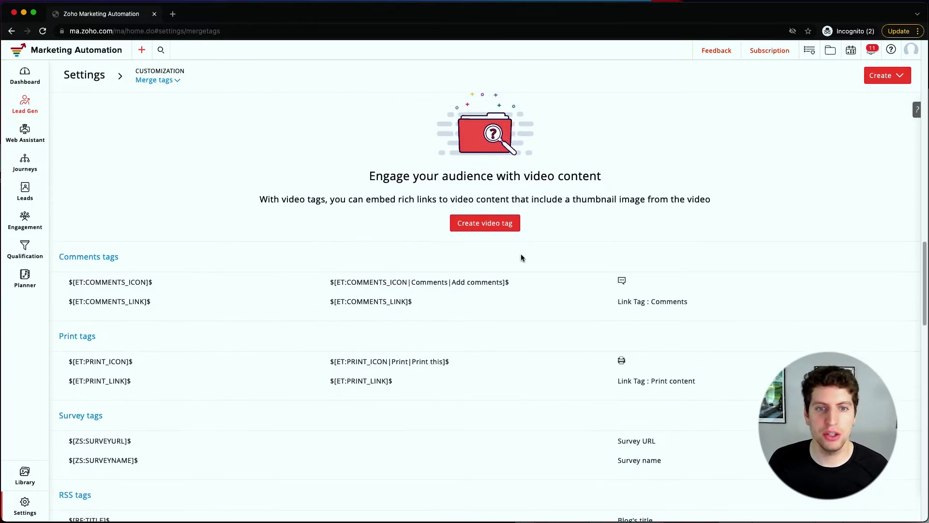
pyautogui.scroll(-15, 482, 224)
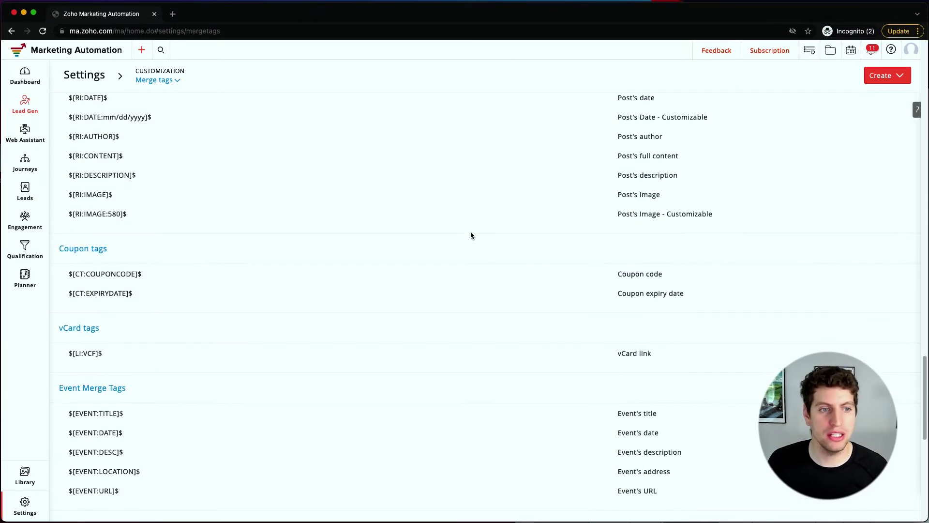
pyautogui.scroll(-4, 473, 228)
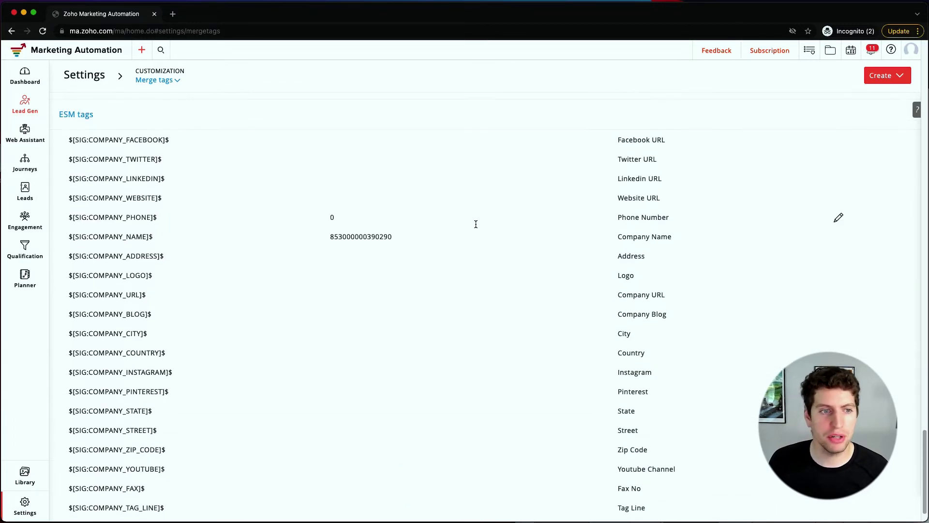
pyautogui.scroll(20, 477, 220)
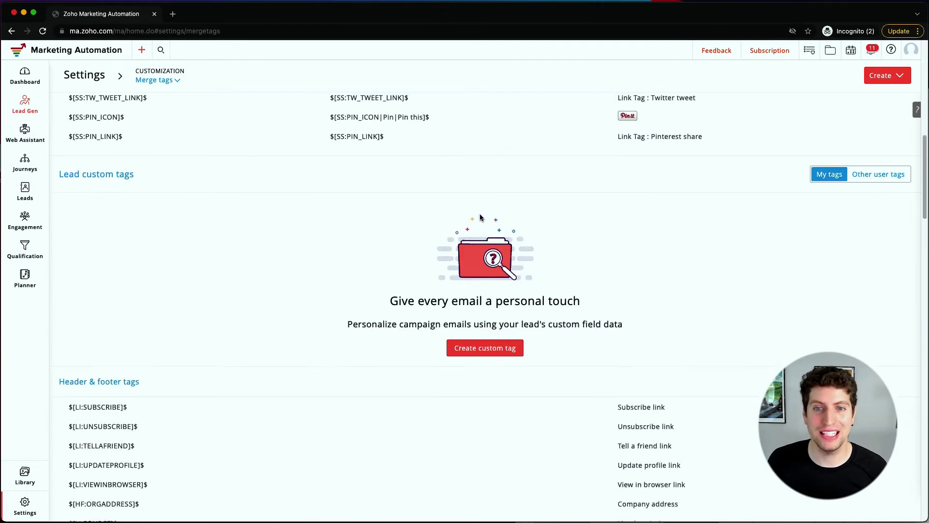
pyautogui.scroll(12, 481, 218)
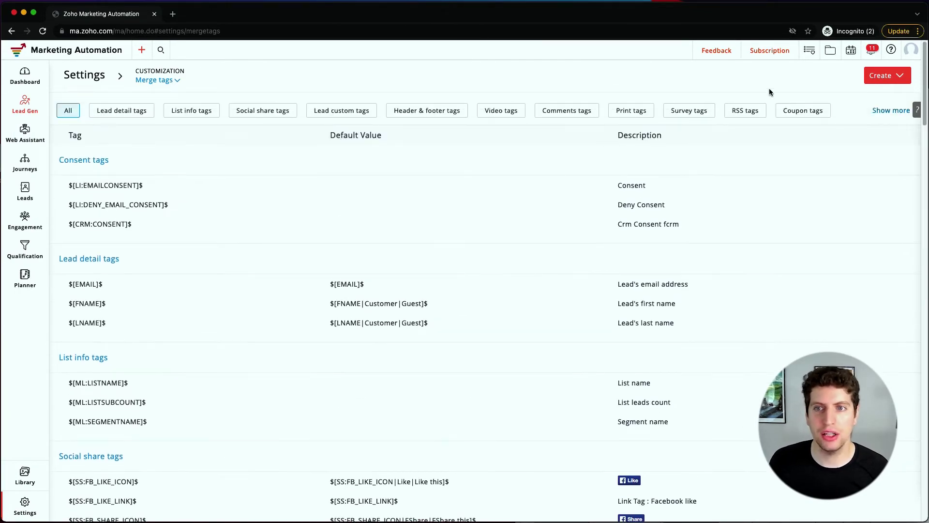
# Open a new Video tag form, close it unsaved, and reopen the Create tag choices.
pyautogui.click(869, 79)
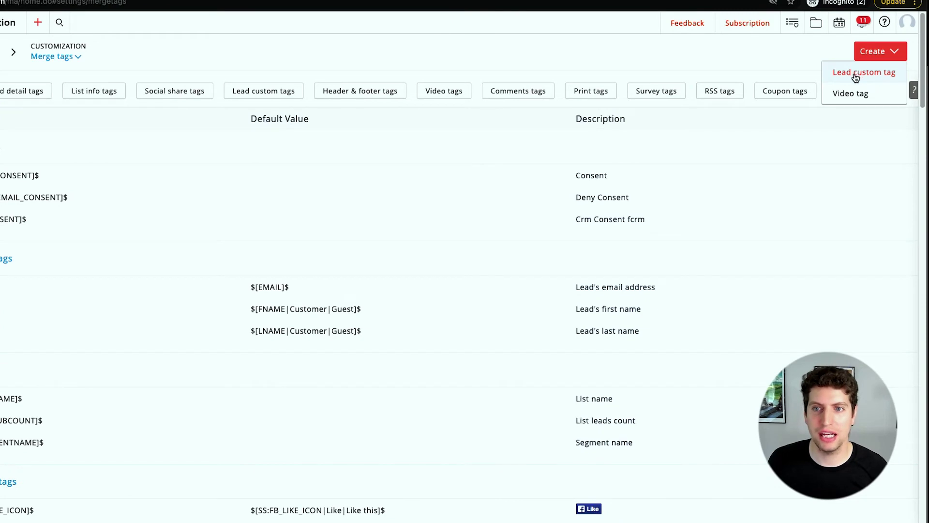
pyautogui.click(851, 93)
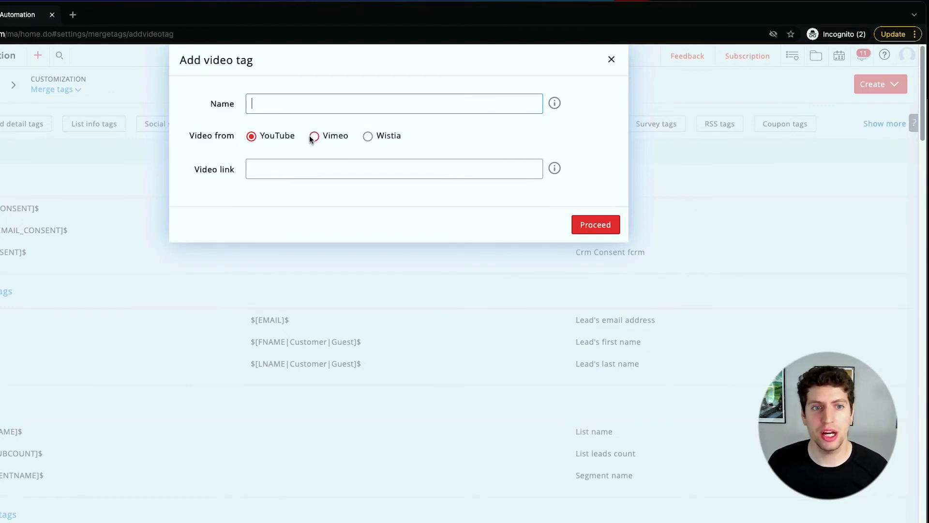
pyautogui.click(611, 59)
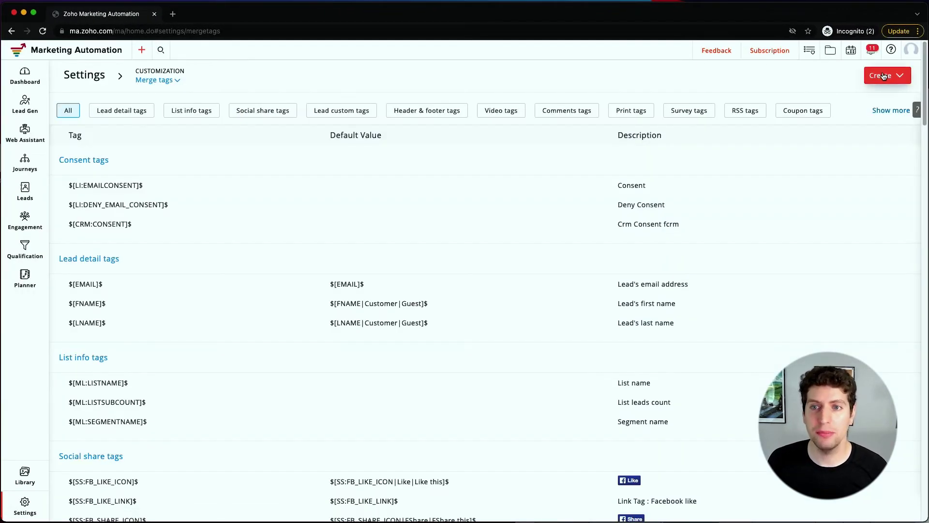
pyautogui.click(884, 76)
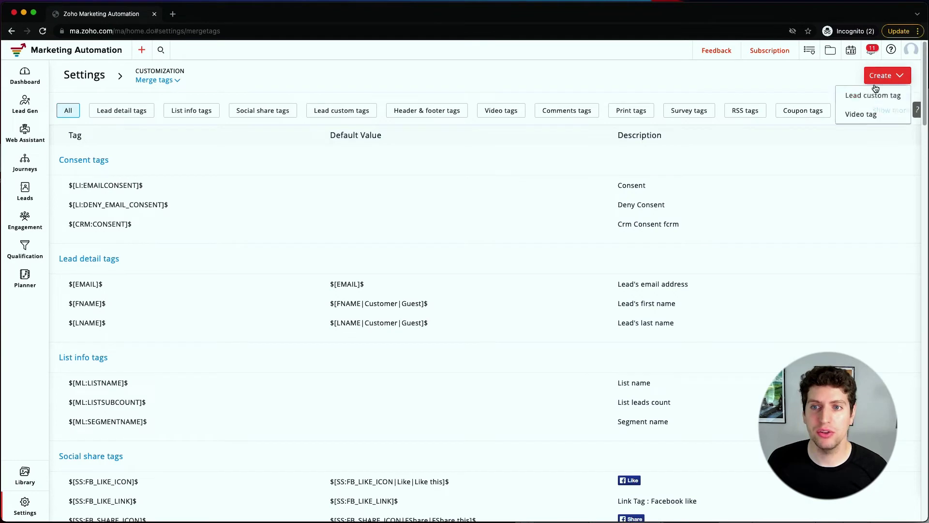
pyautogui.click(860, 95)
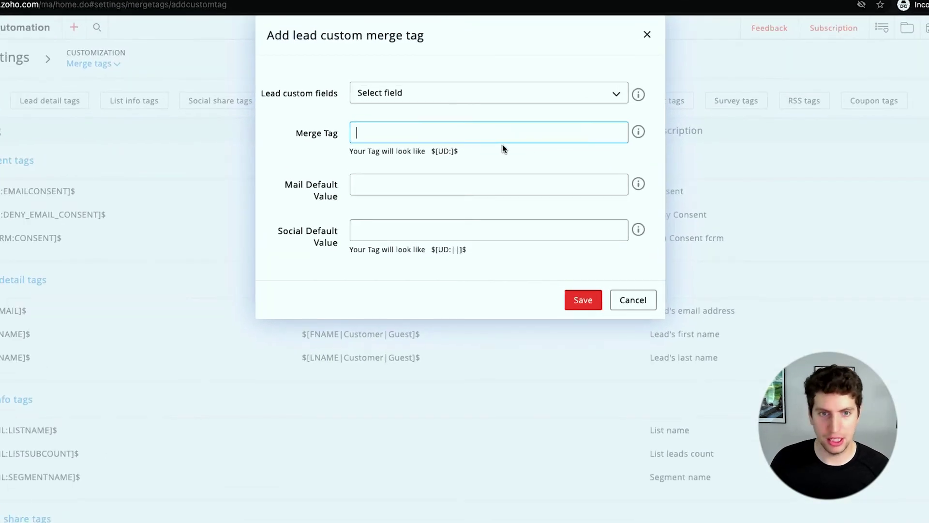
pyautogui.write('[')
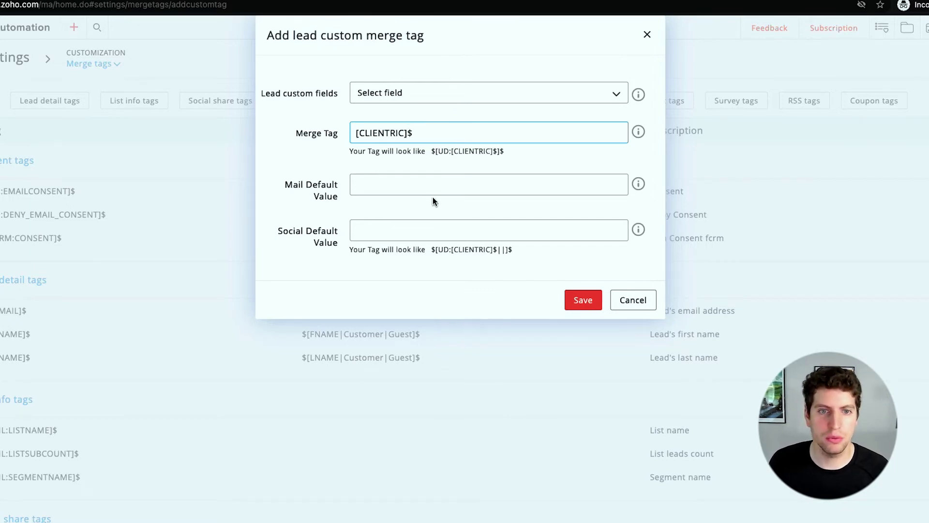
pyautogui.press('Home')
pyautogui.press('Delete')
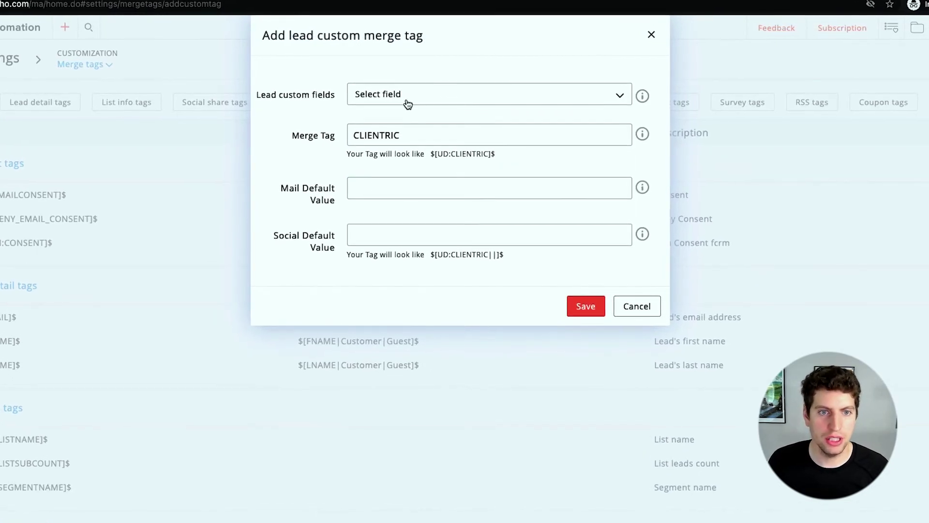
pyautogui.click(394, 95)
pyautogui.scroll(-5, 366, 191)
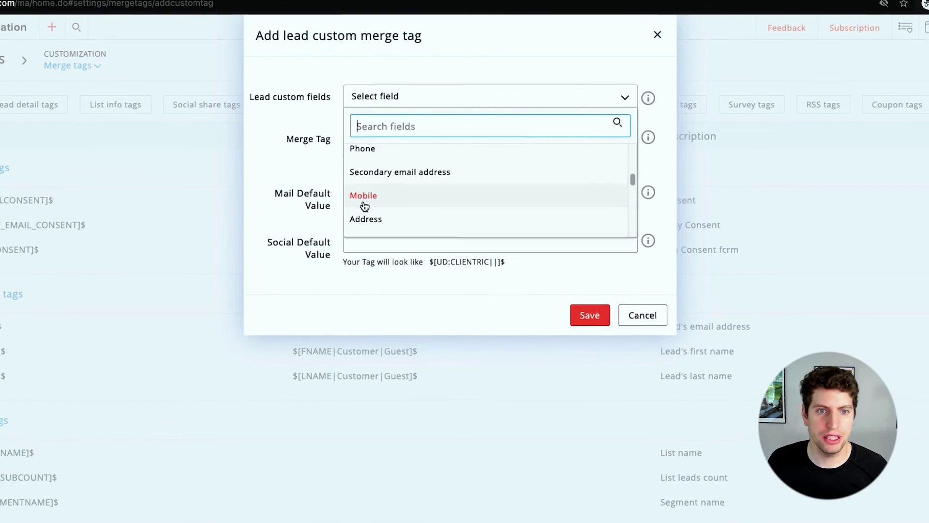
pyautogui.click(364, 208)
pyautogui.moveTo(496, 161); pyautogui.dragTo(491, 163)
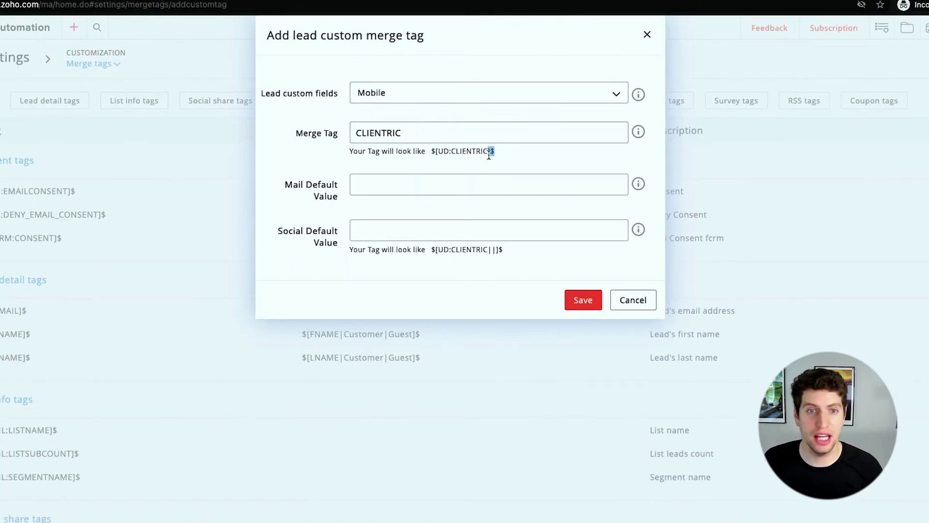
pyautogui.click(365, 193)
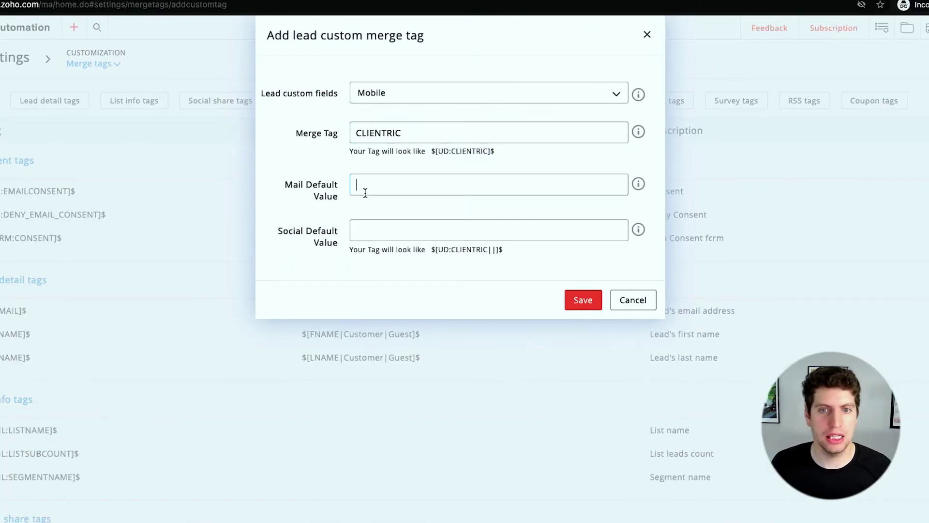
pyautogui.write('Test')
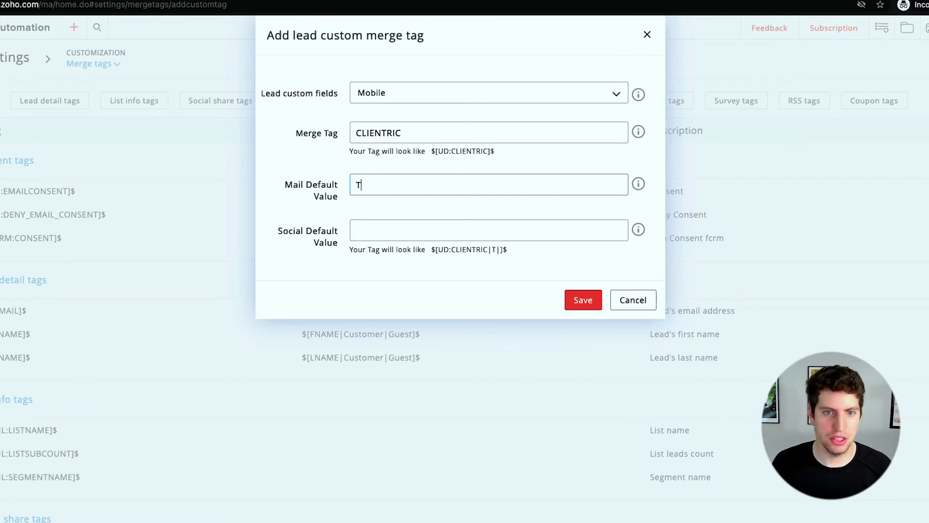
pyautogui.click(498, 239)
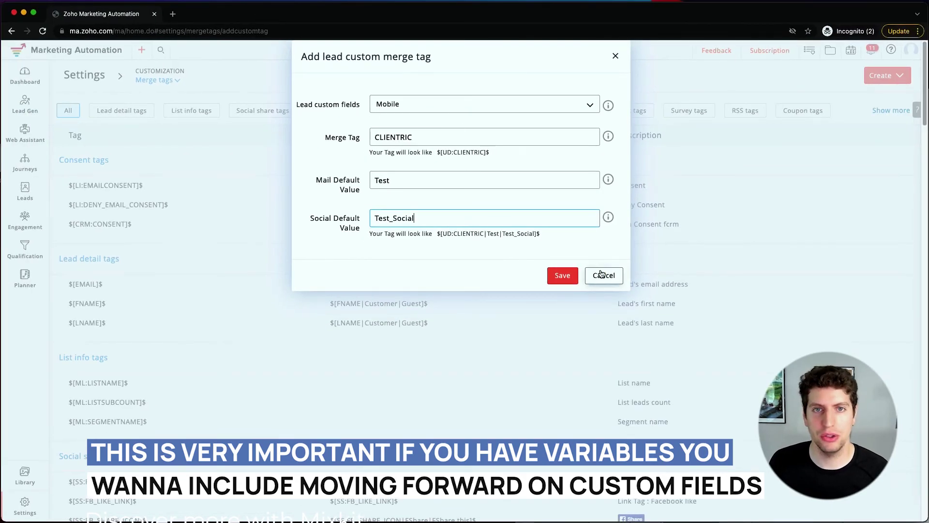
pyautogui.click(602, 276)
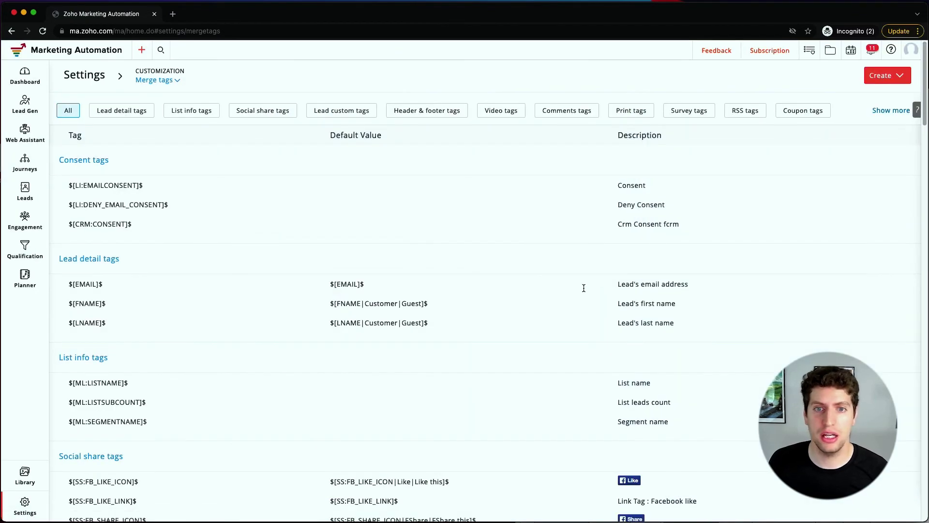
pyautogui.scroll(-10, 503, 292)
pyautogui.scroll(-8, 504, 294)
pyautogui.scroll(8, 504, 294)
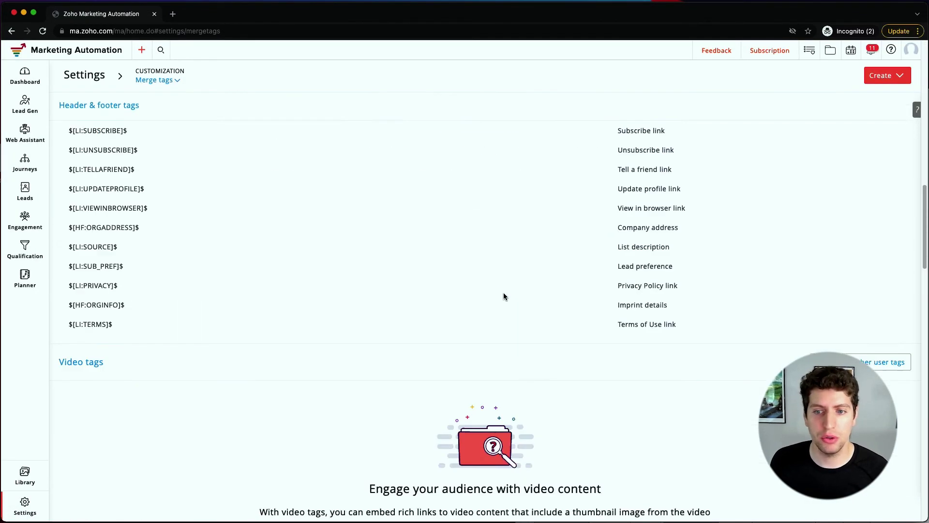
pyautogui.scroll(-15, 505, 293)
pyautogui.scroll(-15, 505, 293)
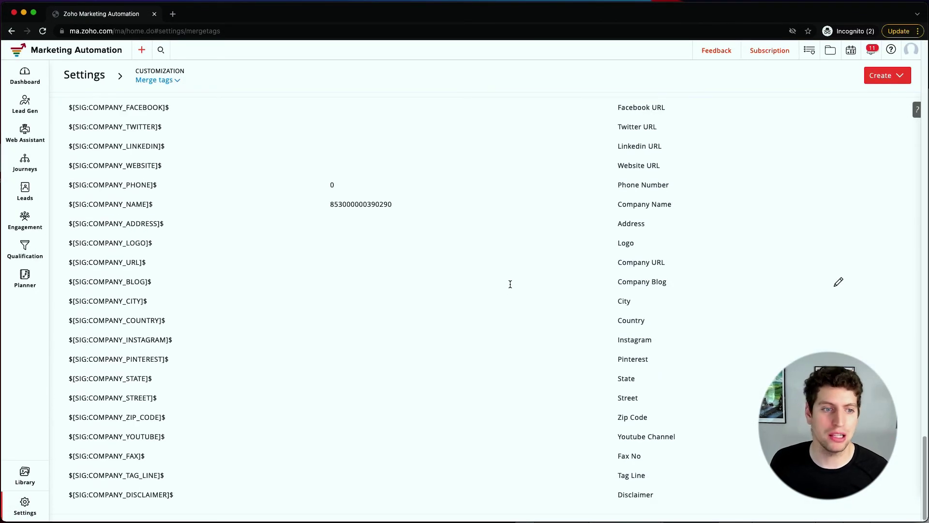